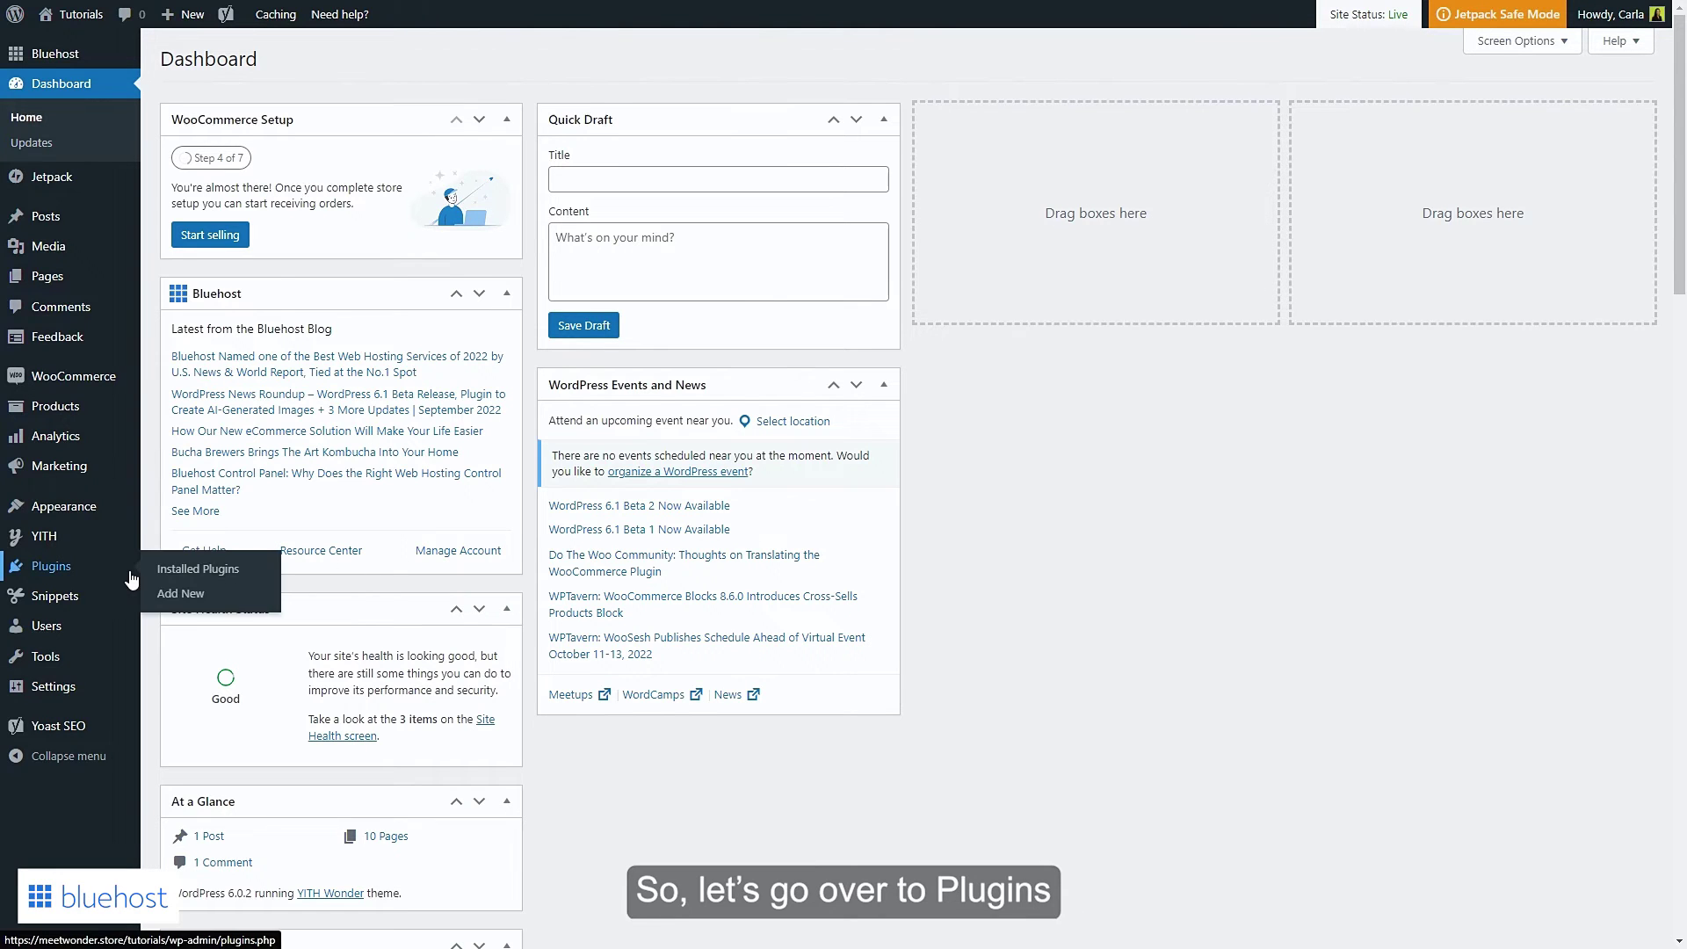
- Search the installed plugins for 'Shippo' and activate YITH Shippo Shippings for WooCommerce Extended
{"action": "left_click", "coordinate": [132, 575]}
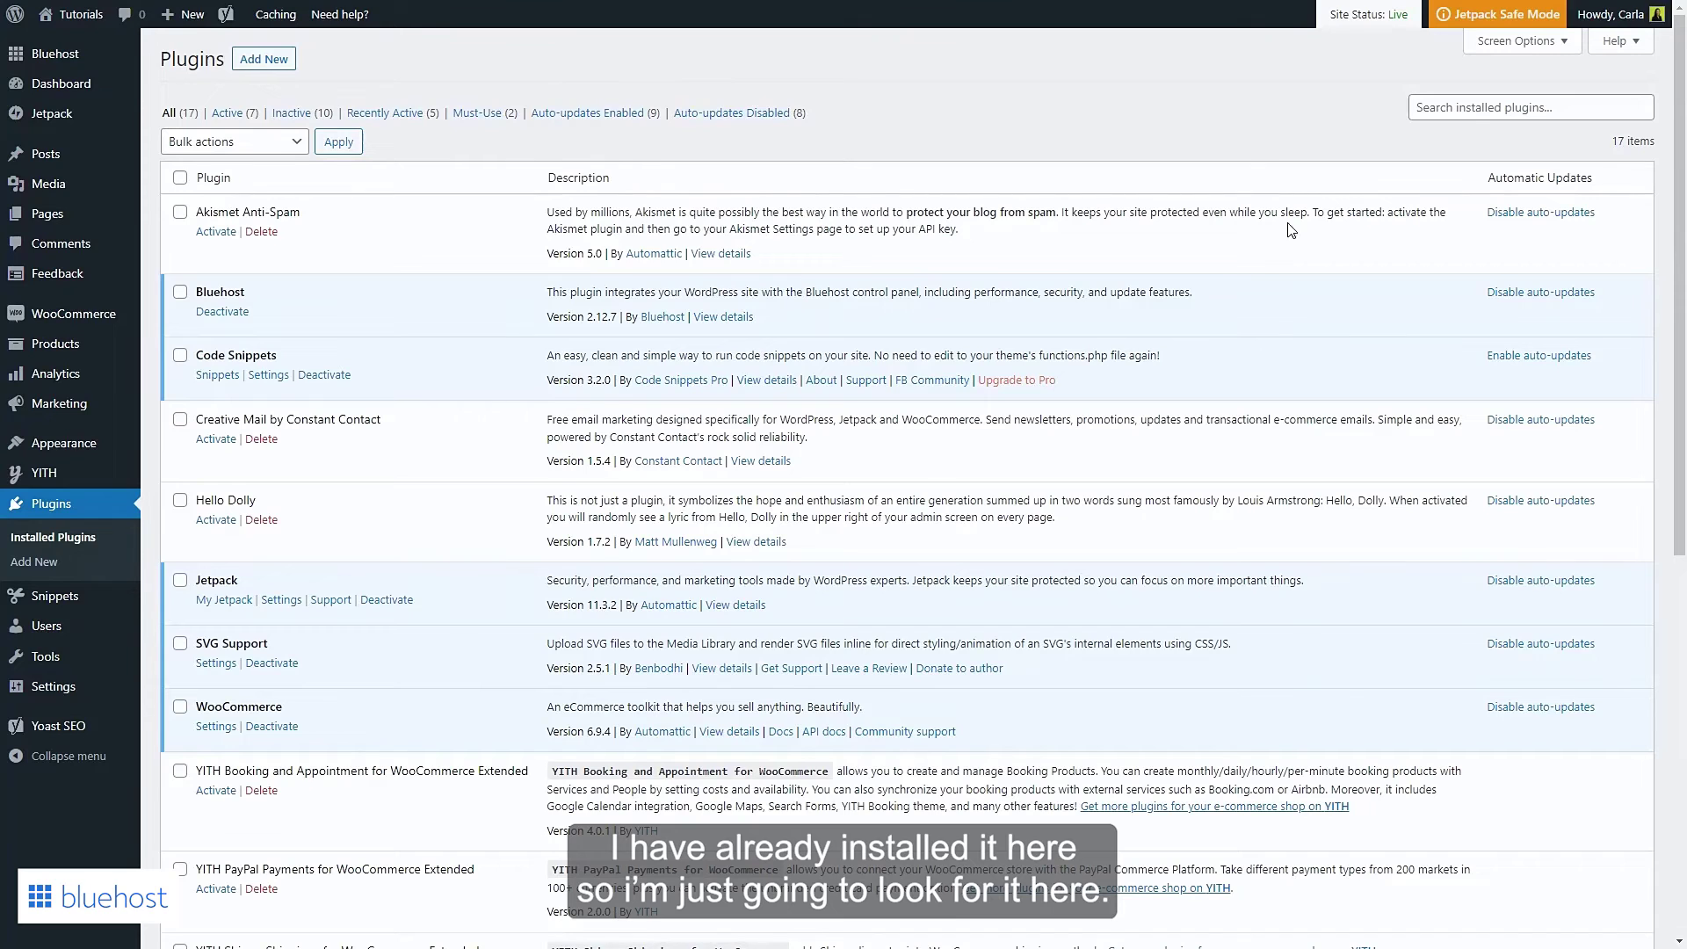
{"action": "left_click", "coordinate": [1430, 107]}
{"action": "type", "text": "Shippo"}
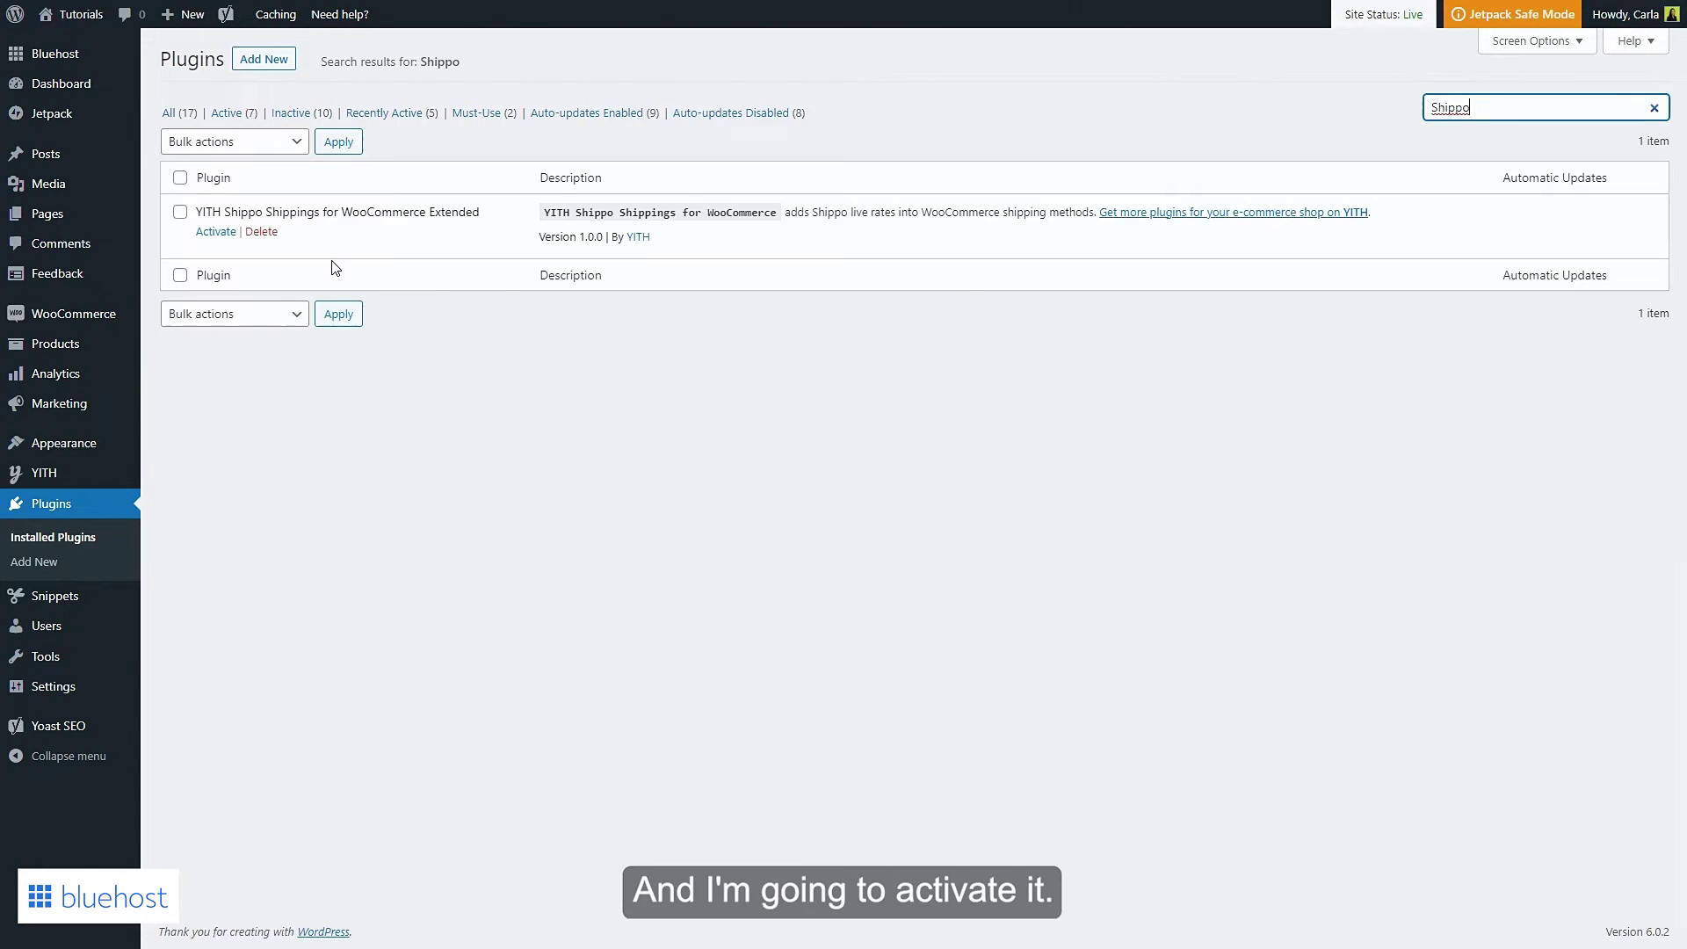
{"action": "left_click", "coordinate": [221, 237]}
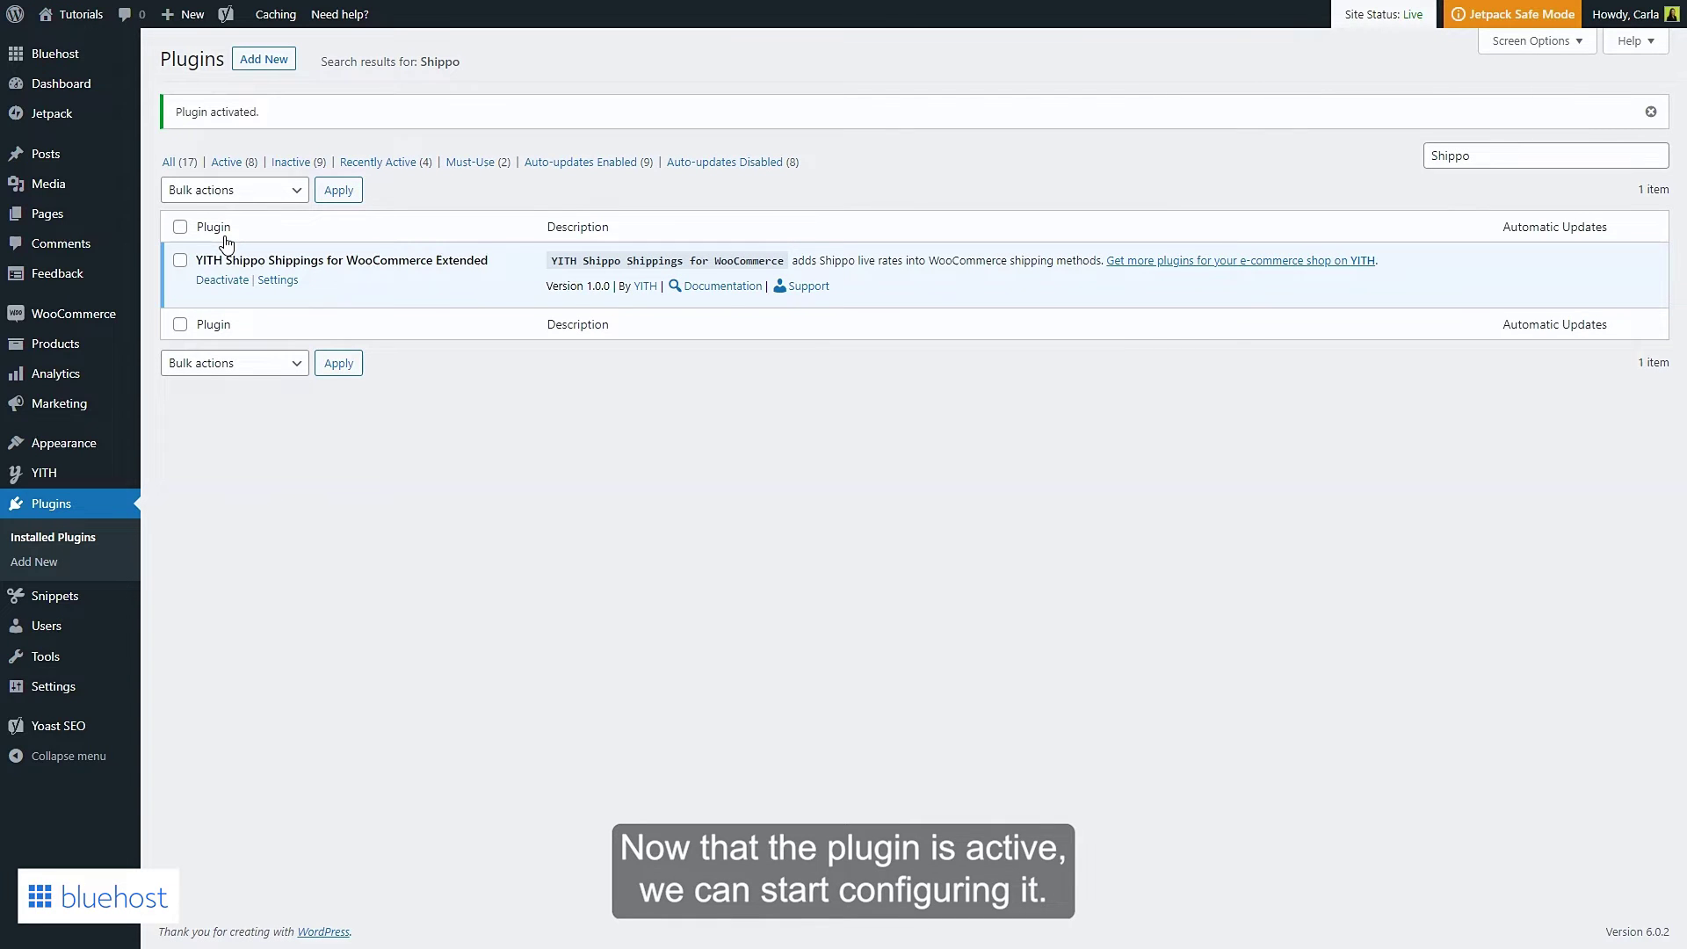
{"action": "mouse_move", "coordinate": [45, 472]}
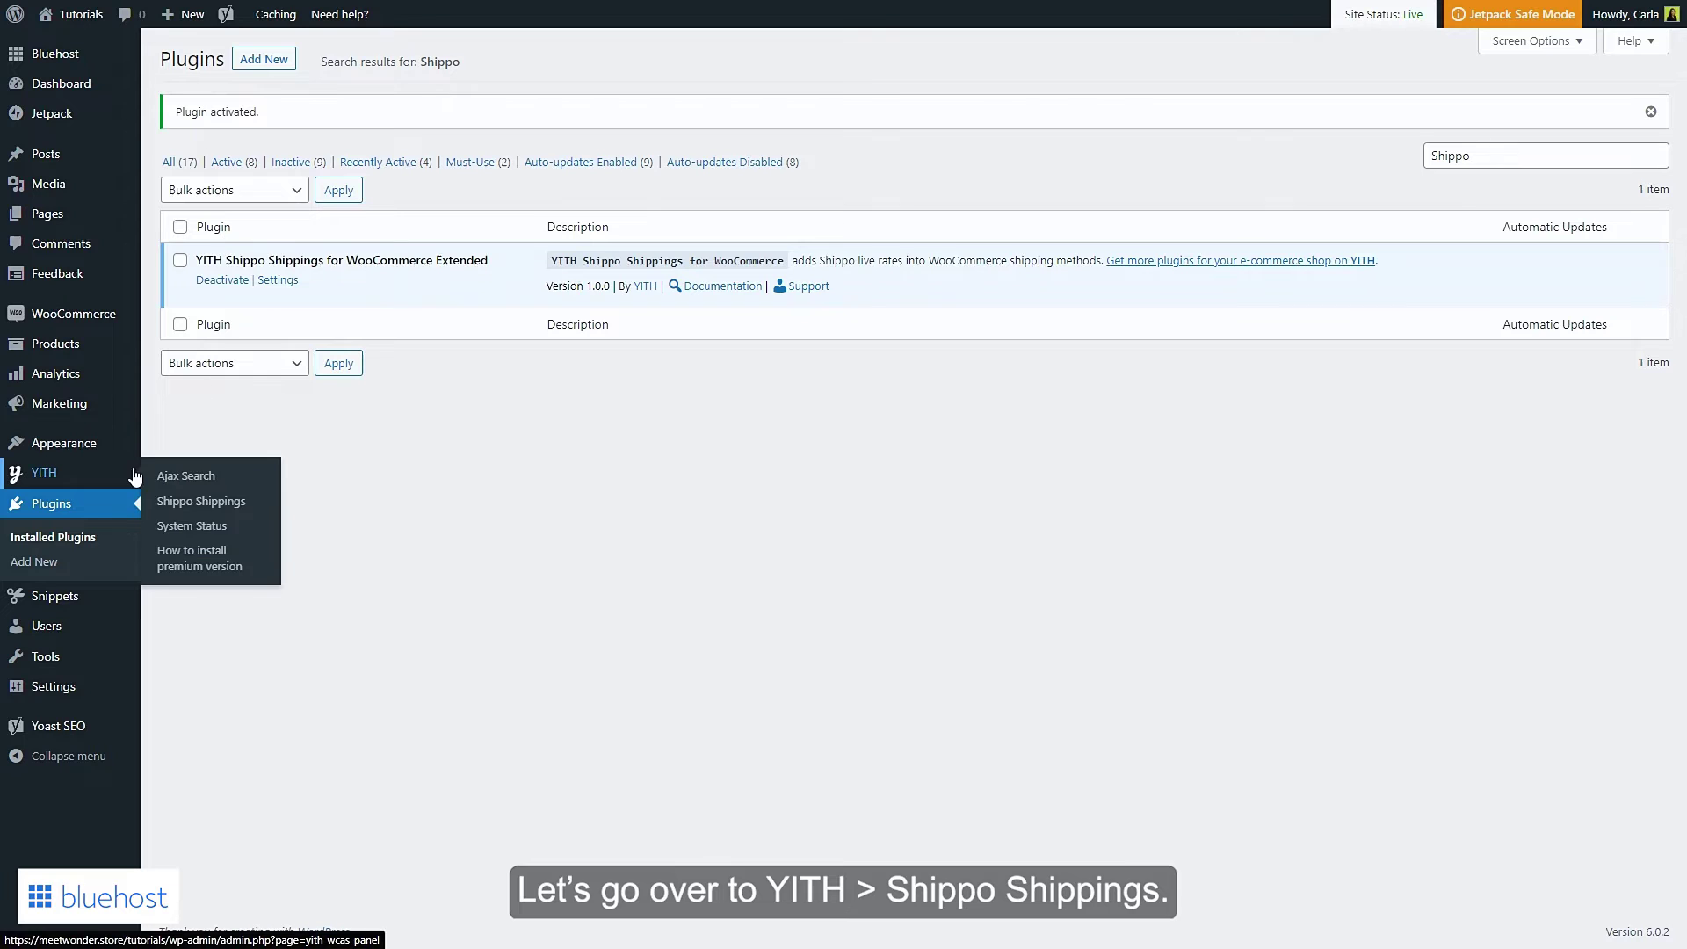
- Go to YITH > Shippo Shippings to reach the plugin's general options
{"action": "left_click", "coordinate": [192, 503]}
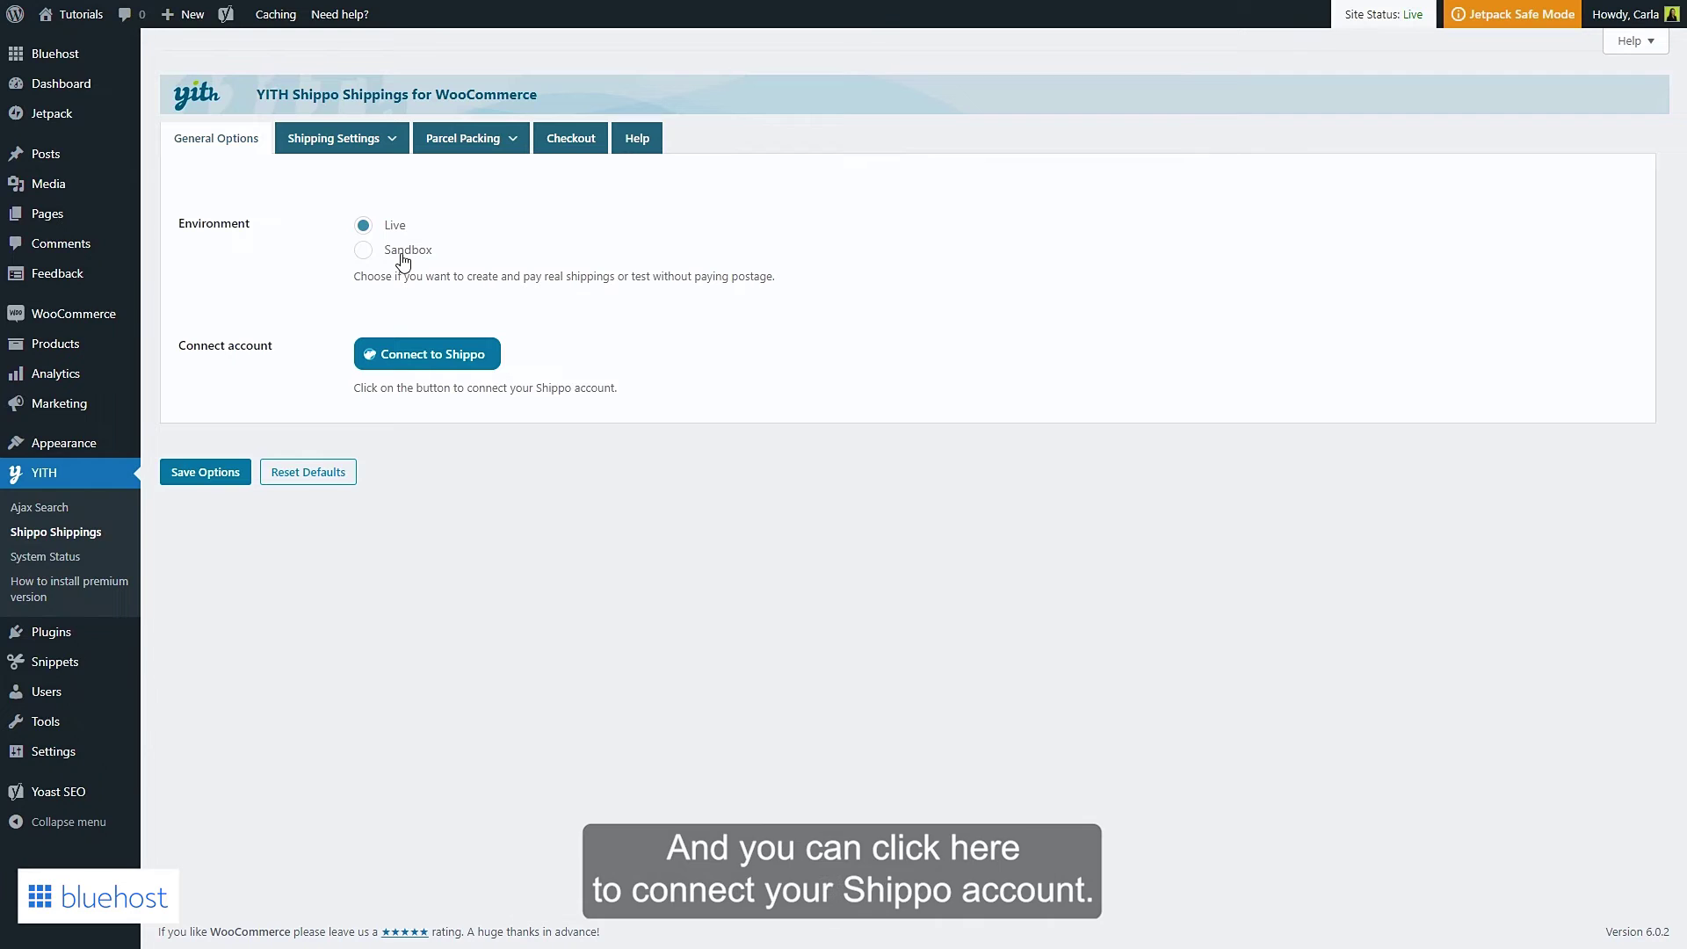
- Start the Connect to Shippo flow and choose Log in for an existing account
{"action": "left_click", "coordinate": [412, 368]}
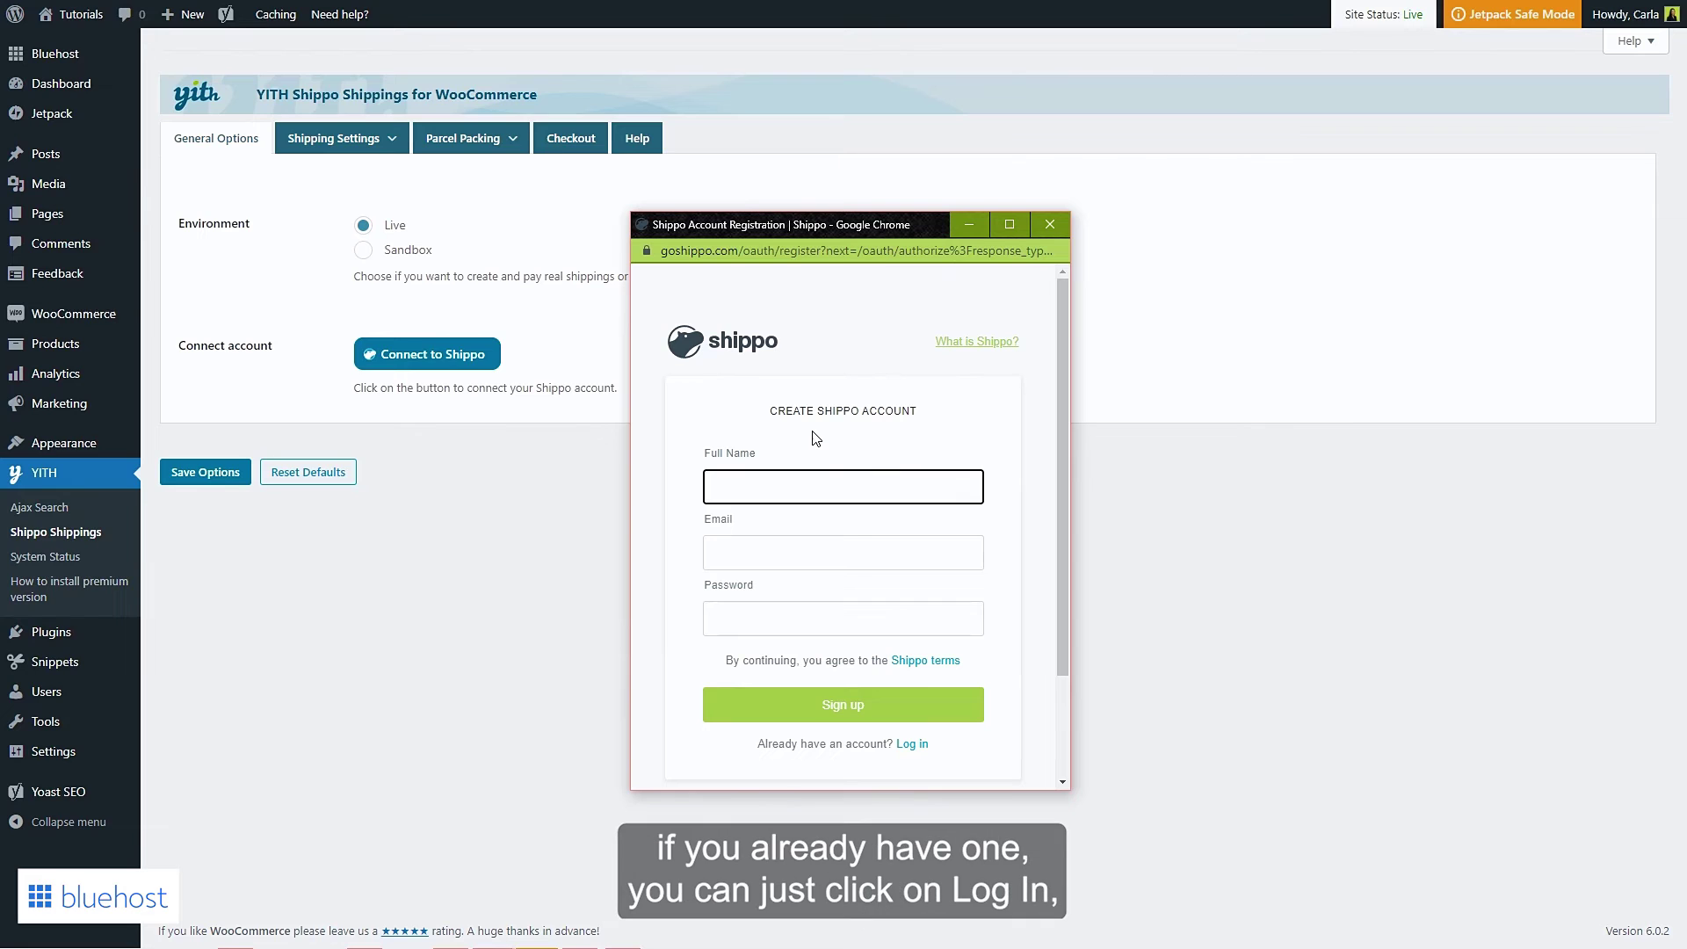
{"action": "scroll", "coordinate": [809, 440], "scroll_direction": "down", "scroll_amount": 1}
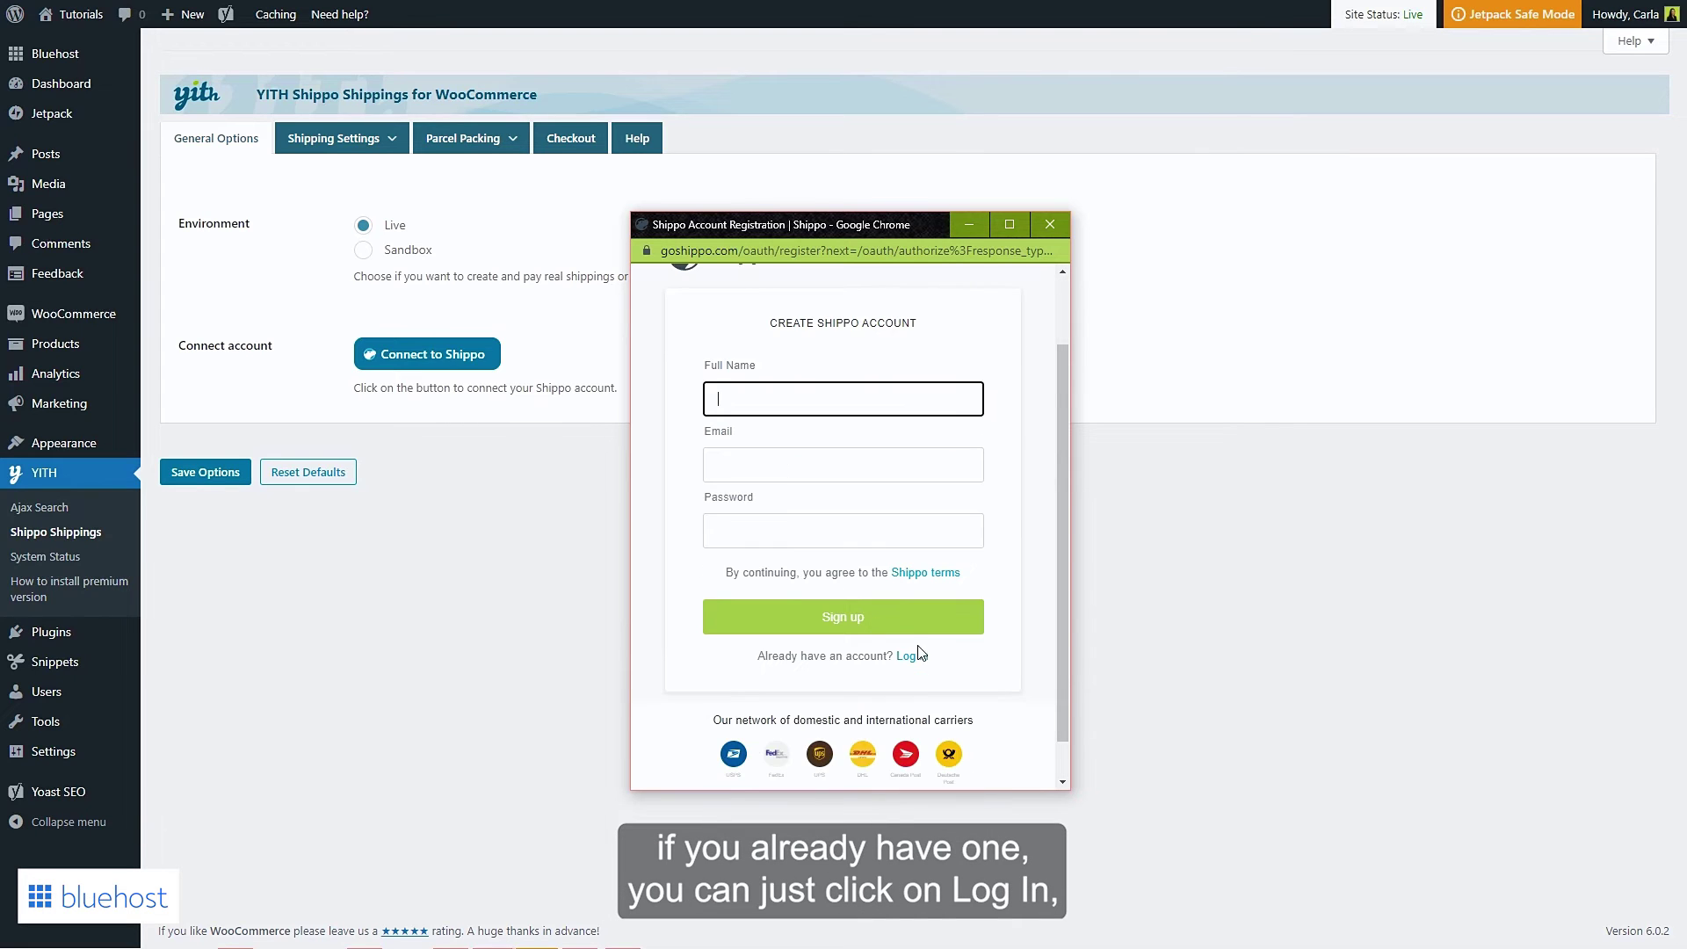
{"action": "left_click", "coordinate": [919, 659]}
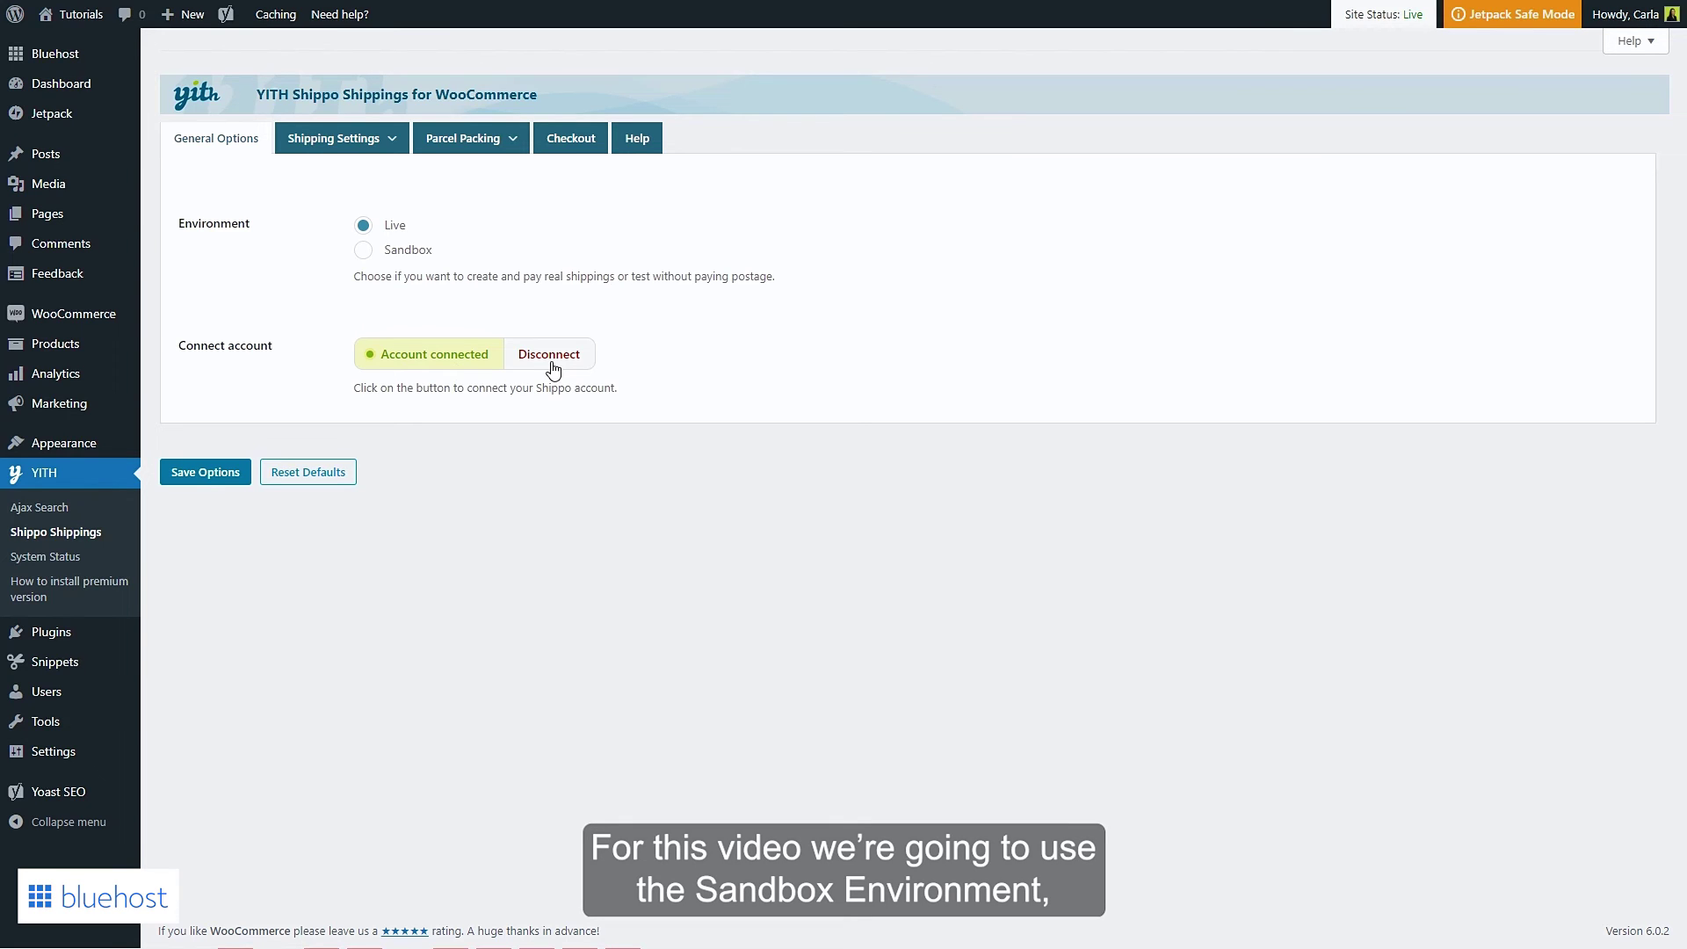
- Select the Sandbox environment so the Shippo test API token is used
{"action": "left_click", "coordinate": [415, 255]}
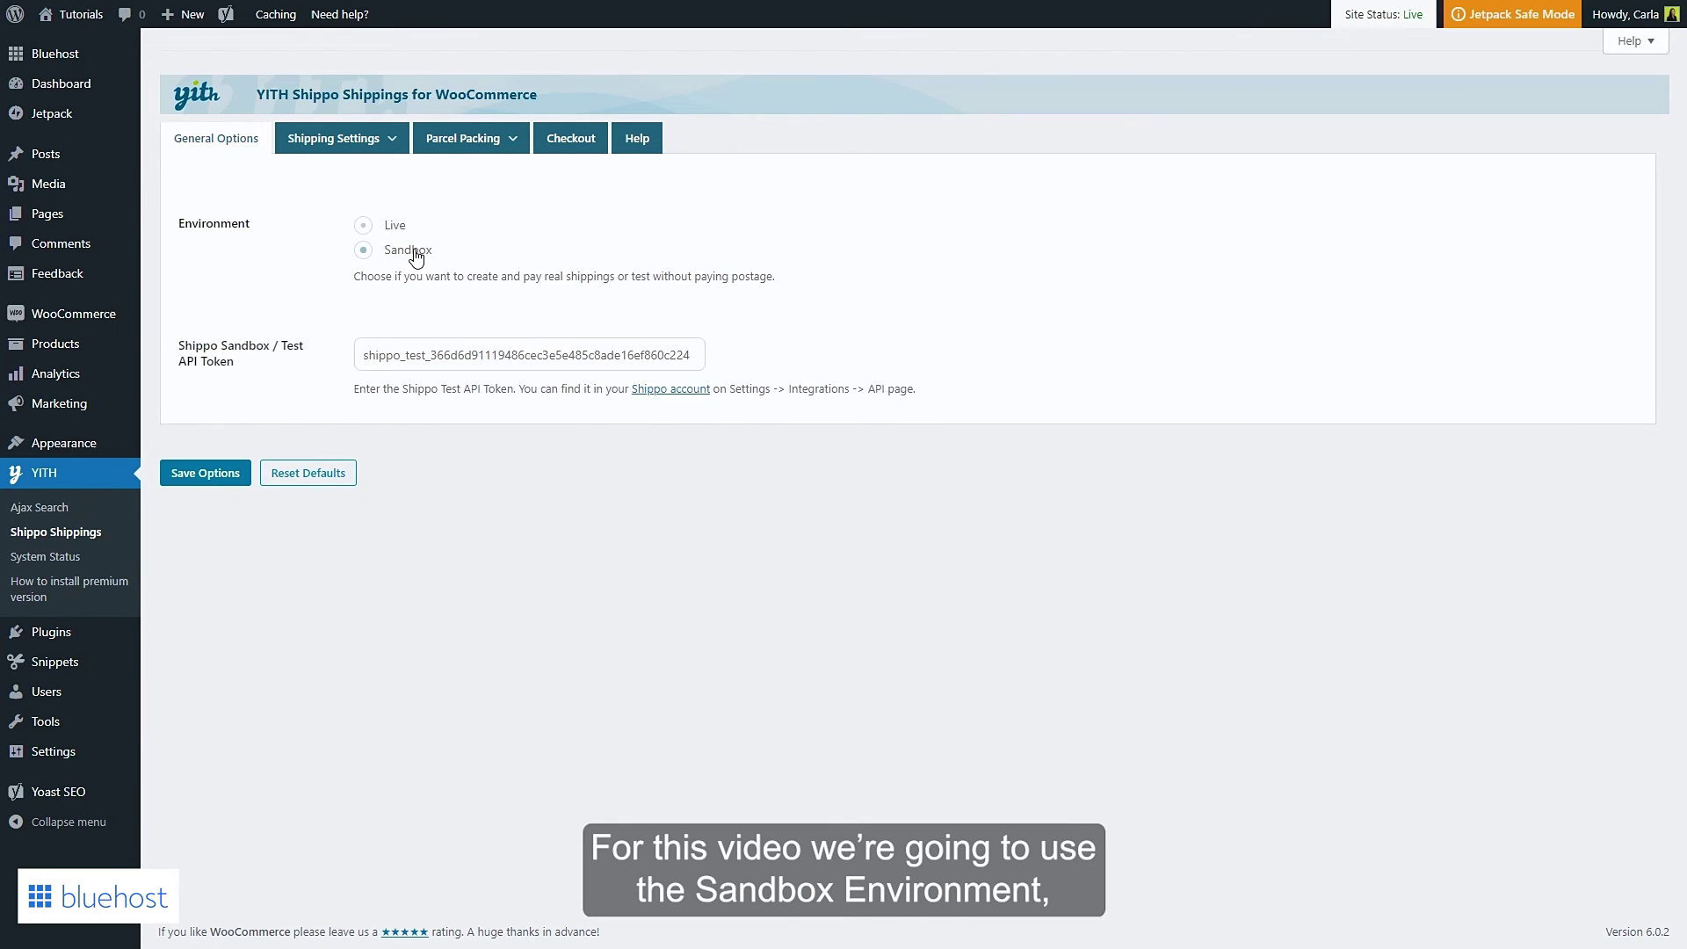